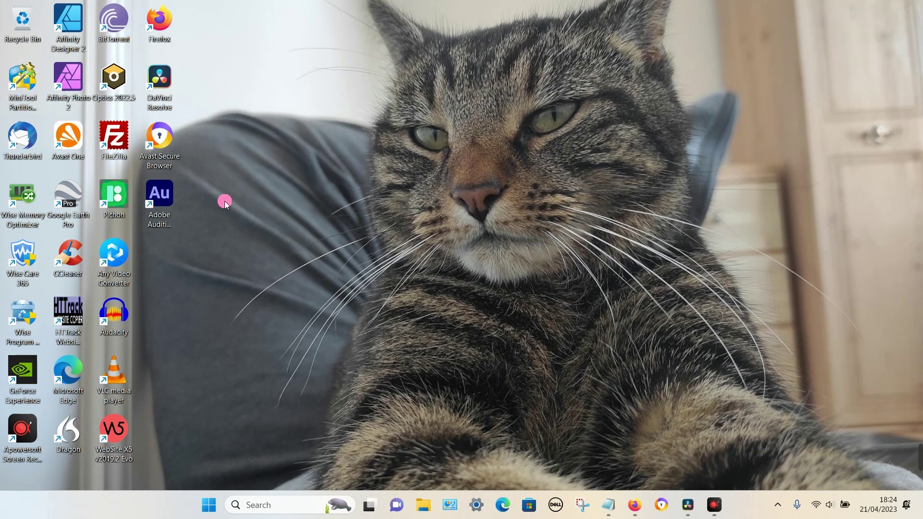
# Preview the dash-cam clips and place 230330_124550_044 on Timeline 1's video and audio tracks
pyautogui.click(688, 504)
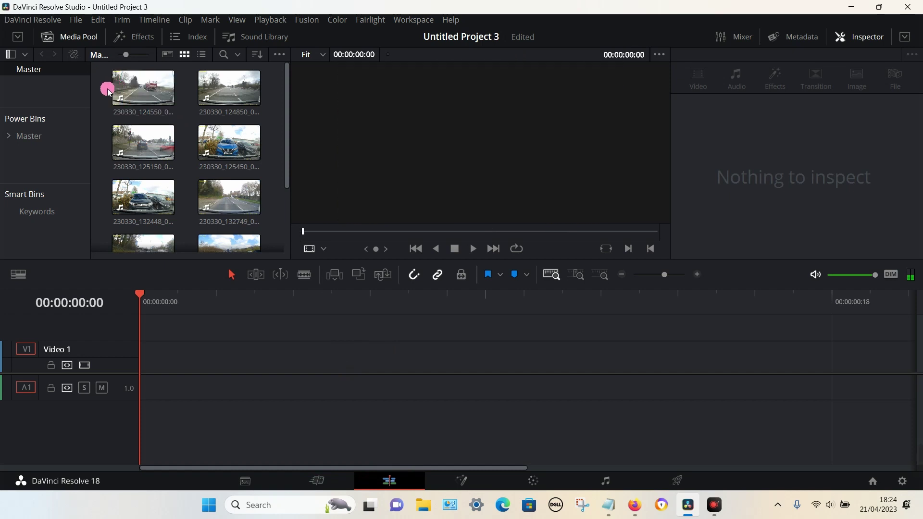
pyautogui.click(143, 197)
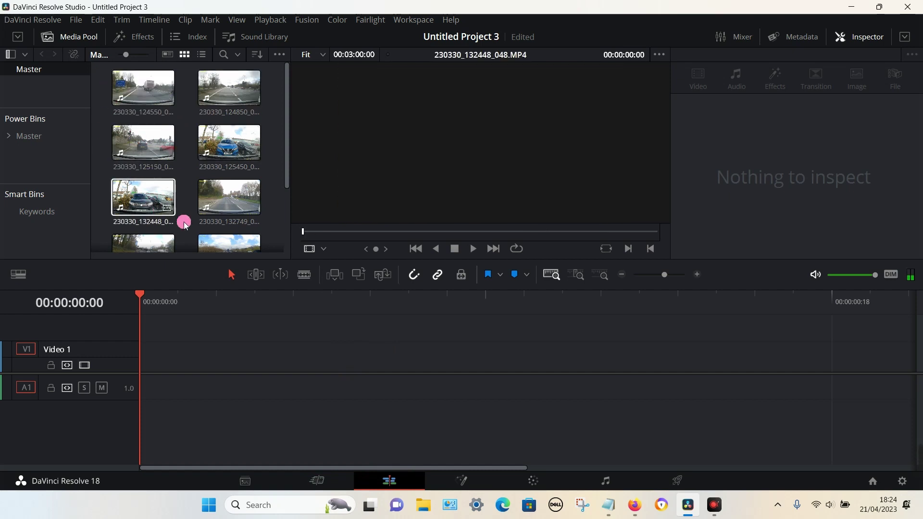
pyautogui.click(145, 88)
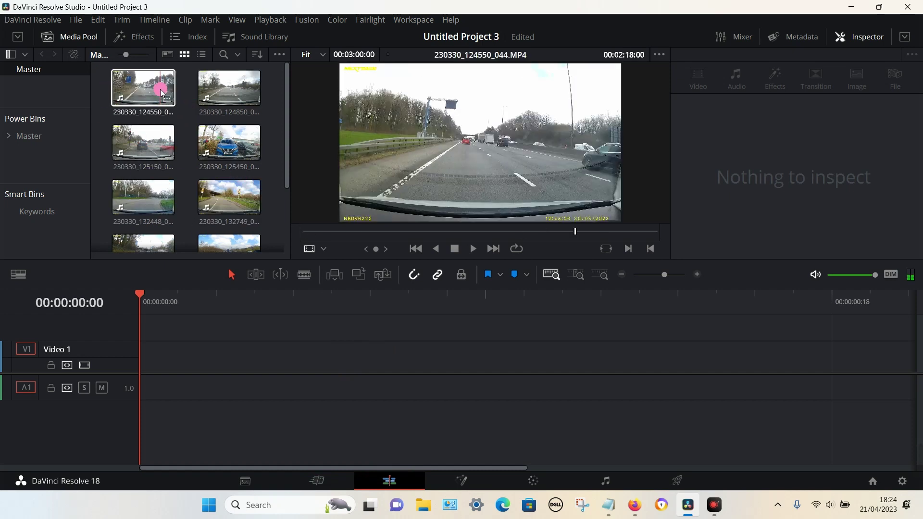
pyautogui.moveTo(161, 91); pyautogui.dragTo(203, 383)
# Select the V1 clip and close the Inspector to show source and timeline viewers side by side
pyautogui.click(224, 305)
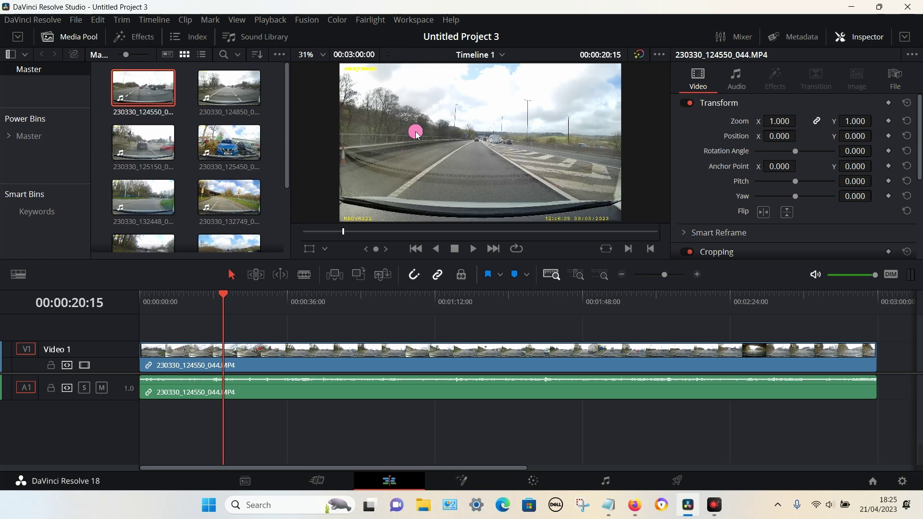
pyautogui.click(402, 350)
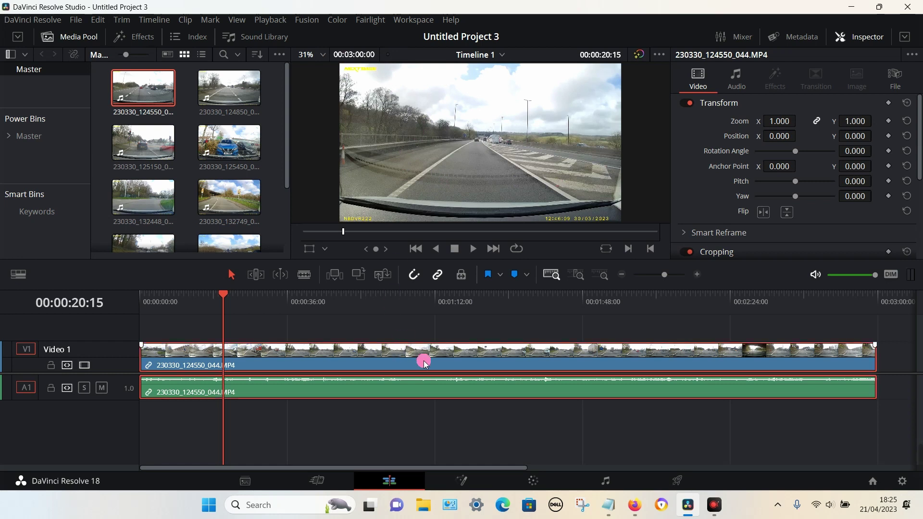
pyautogui.click(854, 38)
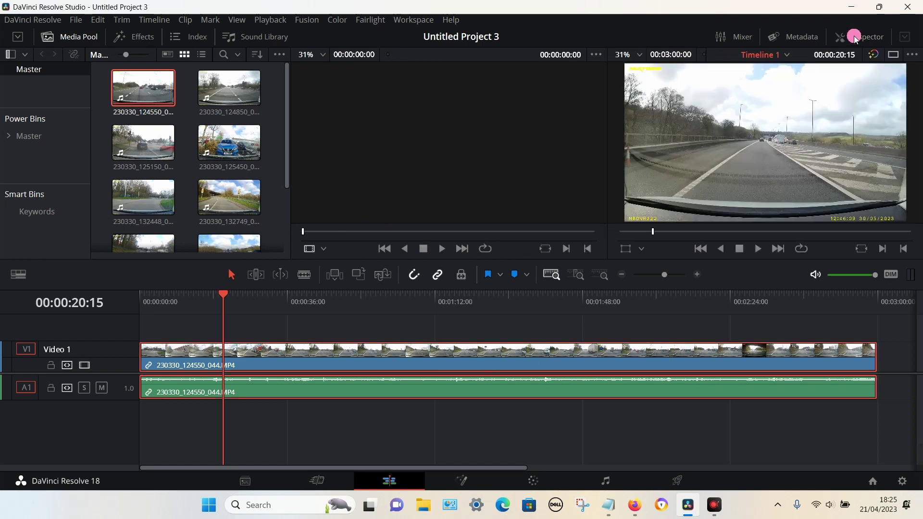
# Set the clip's Transform Zoom to 1.240, then scrub to 00:00:40:22 to check the crop
pyautogui.click(855, 37)
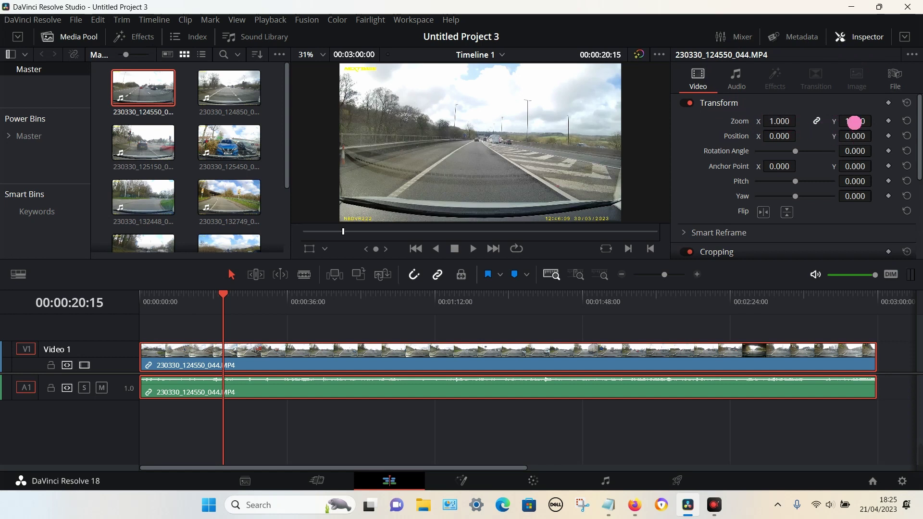
pyautogui.moveTo(855, 122); pyautogui.dragTo(868, 122)
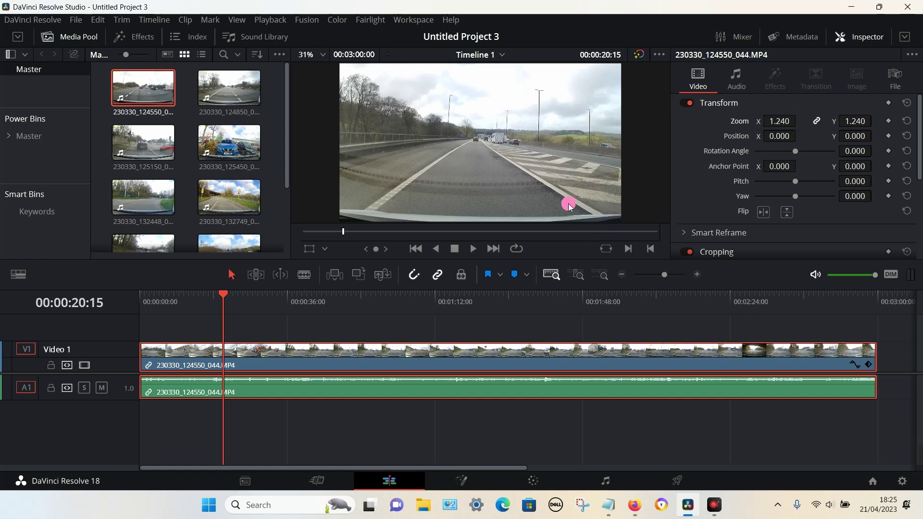
pyautogui.moveTo(198, 302); pyautogui.dragTo(308, 305)
pyautogui.click(370, 347)
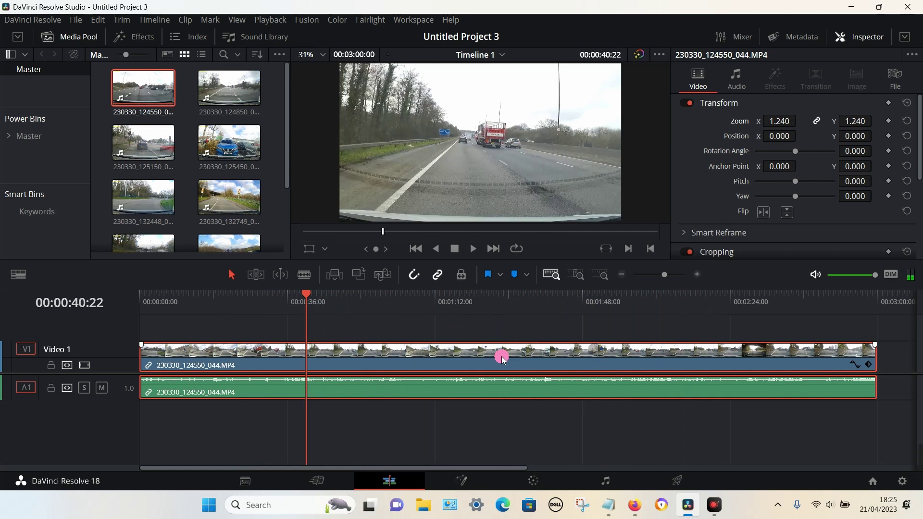
# Reset the first clip's zoom back to 1.000
pyautogui.click(905, 121)
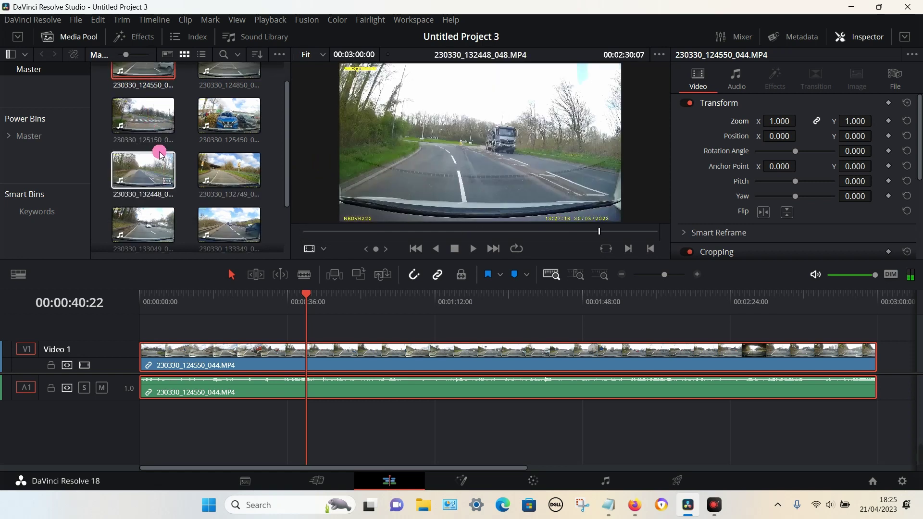
pyautogui.scroll(-3, 150, 144)
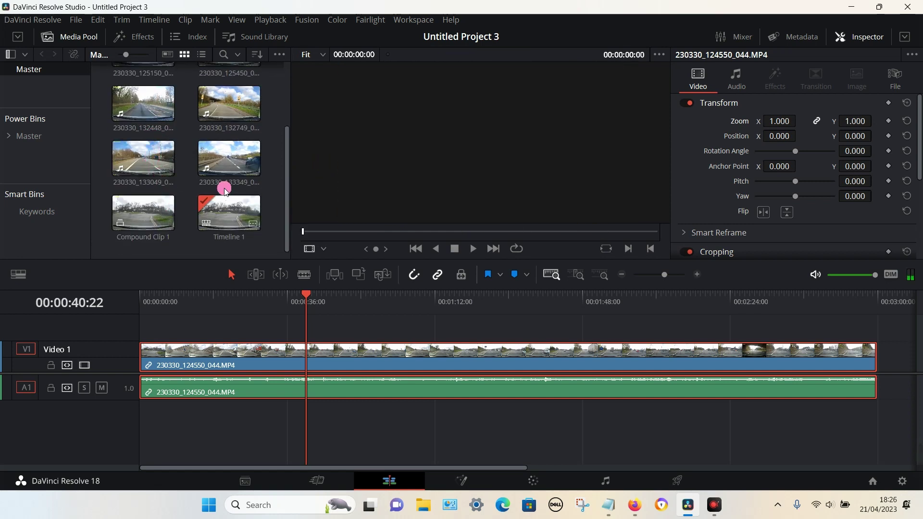
pyautogui.scroll(3, 181, 158)
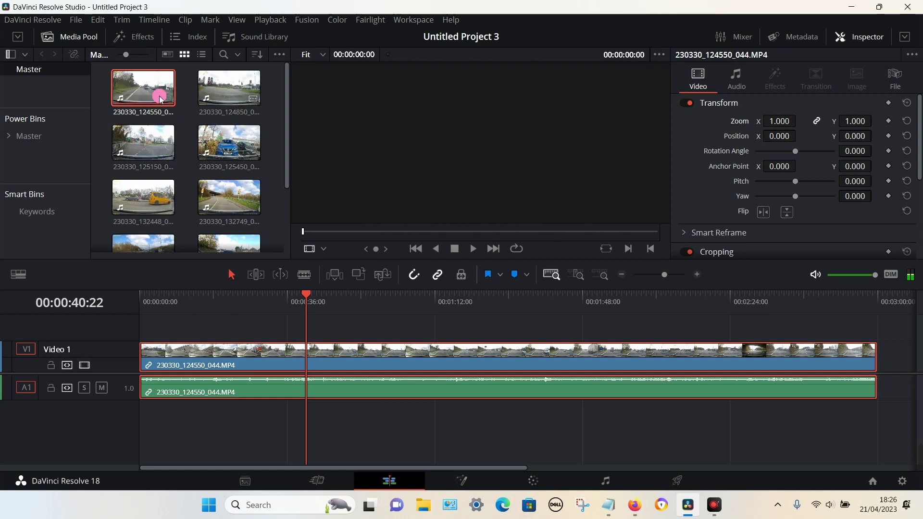
# Append clips 230330_124850 through 230330_132749 after the first clip on the timeline
pyautogui.moveTo(229, 88); pyautogui.dragTo(762, 370)
pyautogui.moveTo(161, 146); pyautogui.dragTo(887, 379)
pyautogui.moveTo(241, 146); pyautogui.dragTo(528, 349)
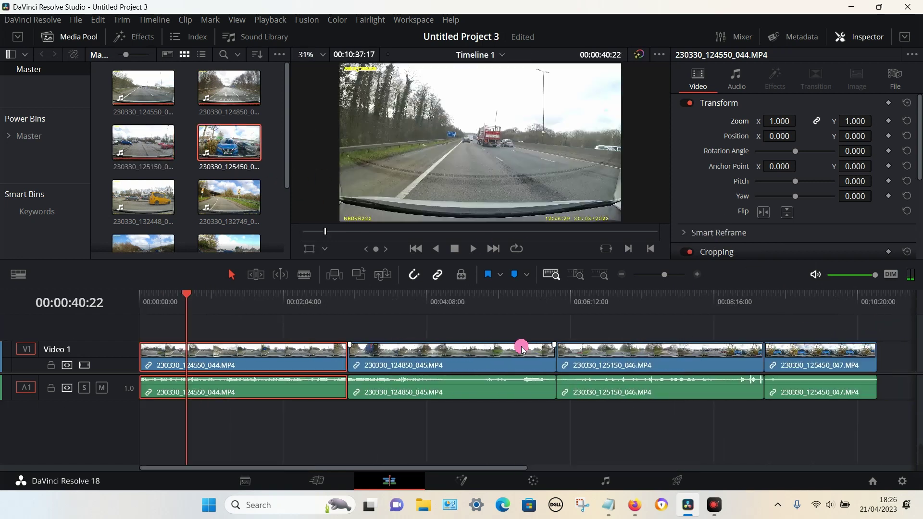
pyautogui.moveTo(166, 204); pyautogui.dragTo(752, 359)
pyautogui.moveTo(226, 192); pyautogui.dragTo(760, 378)
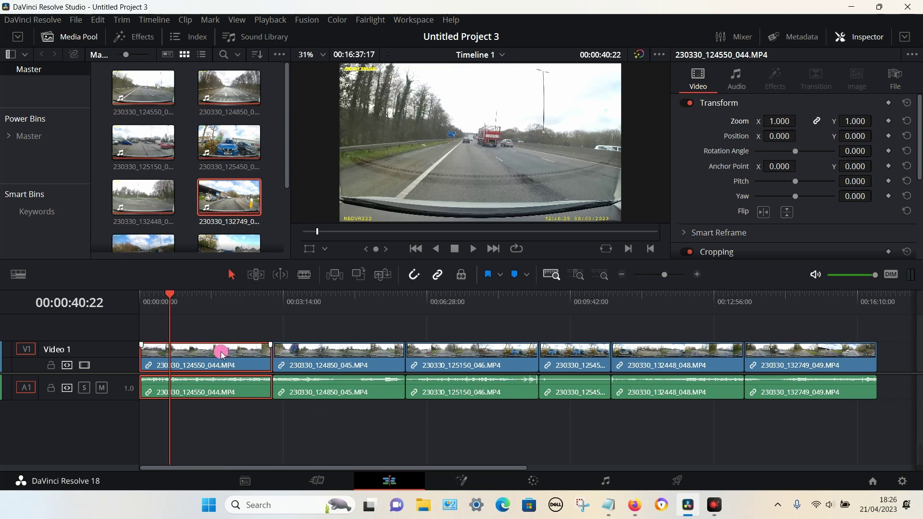
# Select all six timeline clips and combine them into a new compound clip, Compound Clip 2
pyautogui.click(262, 195)
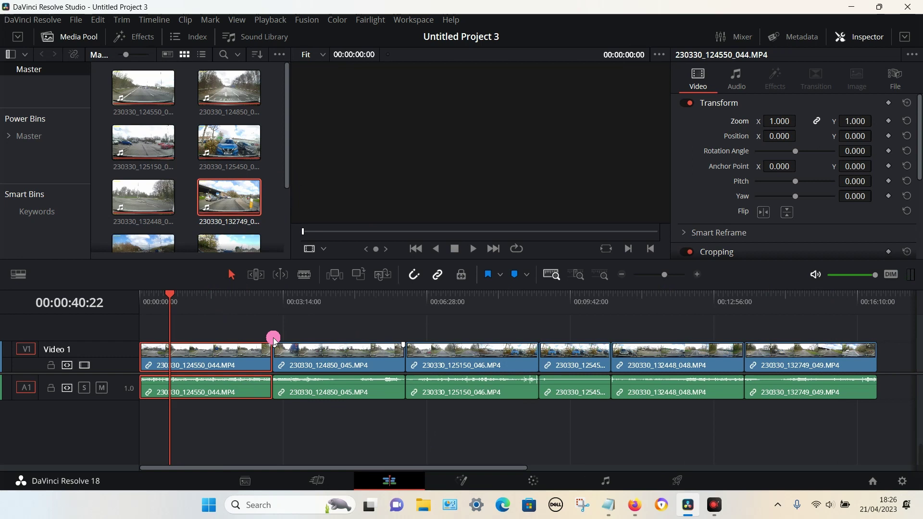
pyautogui.click(320, 355)
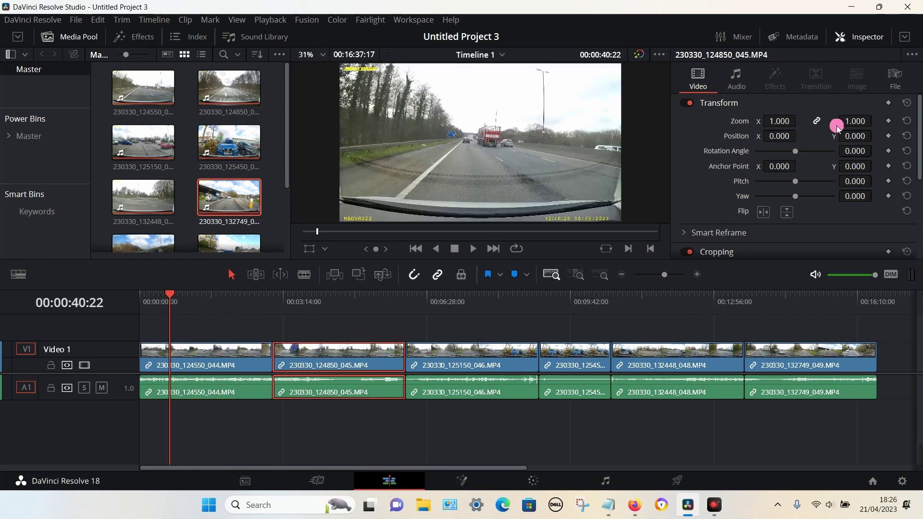
pyautogui.click(470, 358)
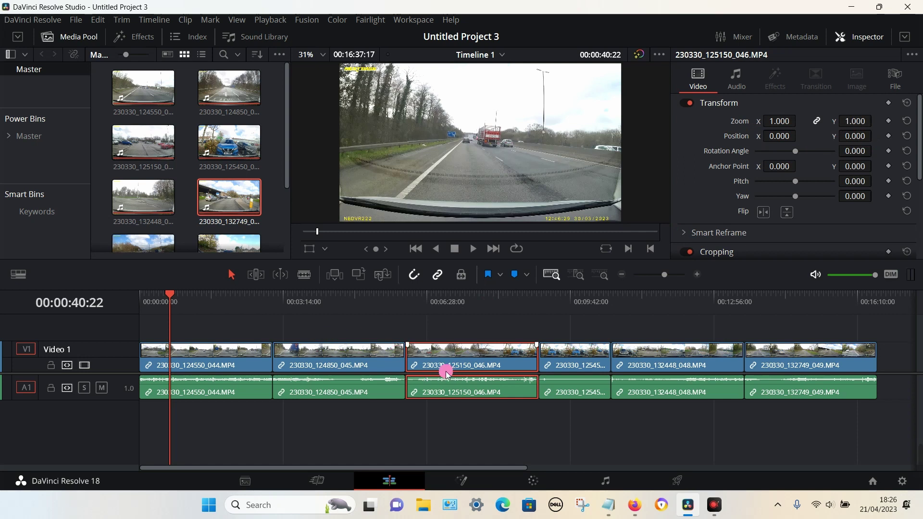
pyautogui.click(396, 424)
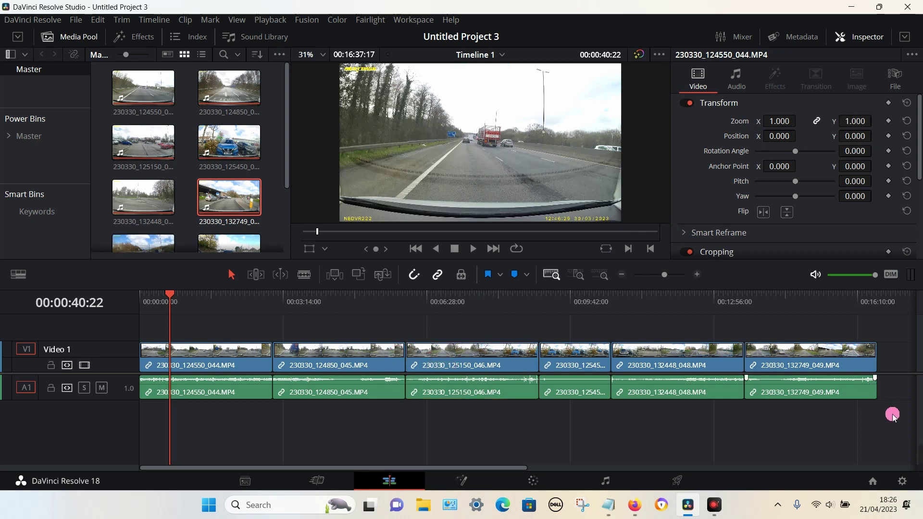
pyautogui.moveTo(892, 414); pyautogui.dragTo(208, 356)
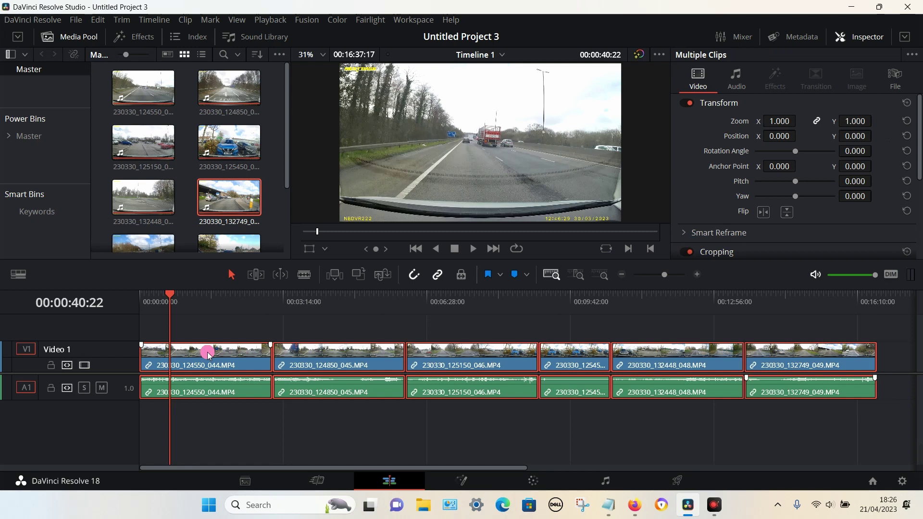
pyautogui.rightClick(207, 351)
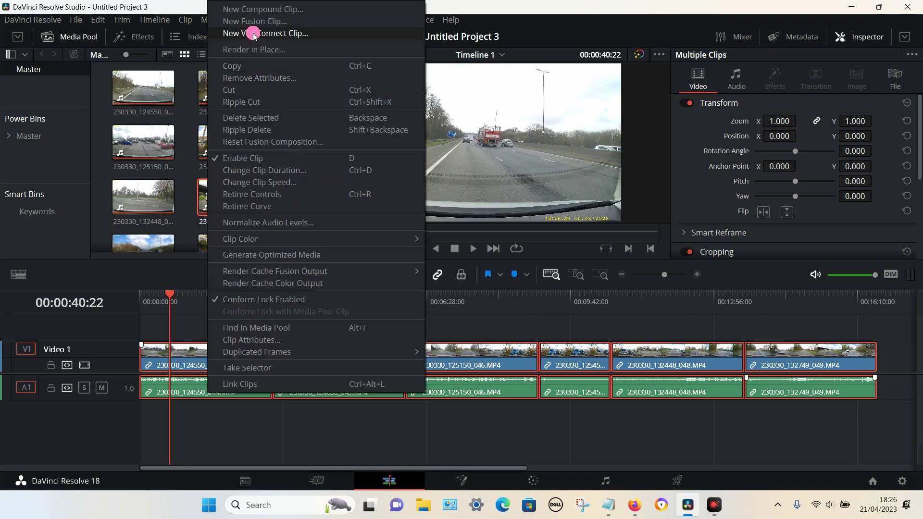
pyautogui.click(235, 10)
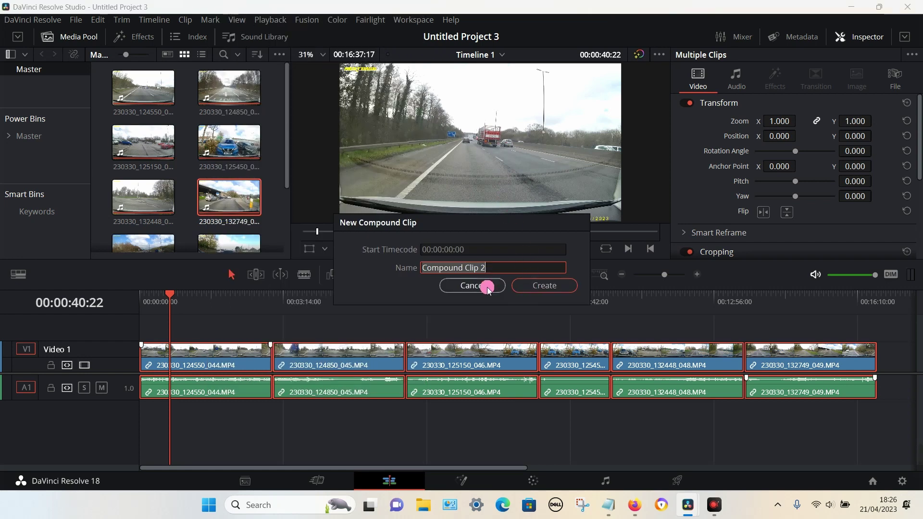
pyautogui.click(540, 286)
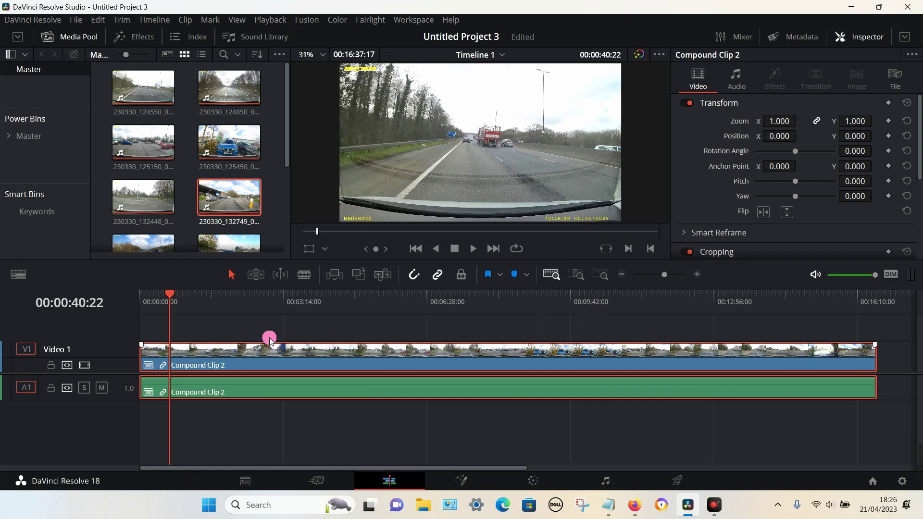
# Select Compound Clip 2 and set its zoom to 1.160
pyautogui.moveTo(191, 308); pyautogui.dragTo(227, 332)
pyautogui.click(292, 364)
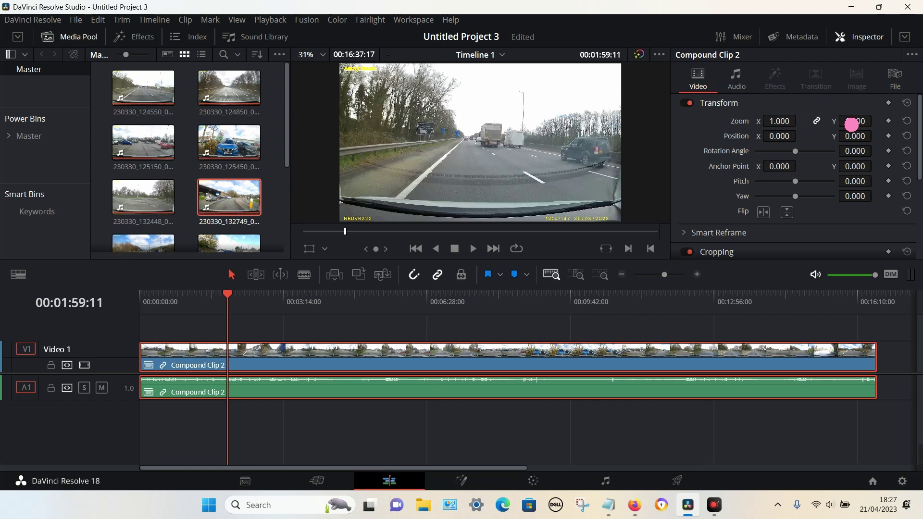
pyautogui.moveTo(851, 122); pyautogui.dragTo(861, 124)
pyautogui.click(468, 100)
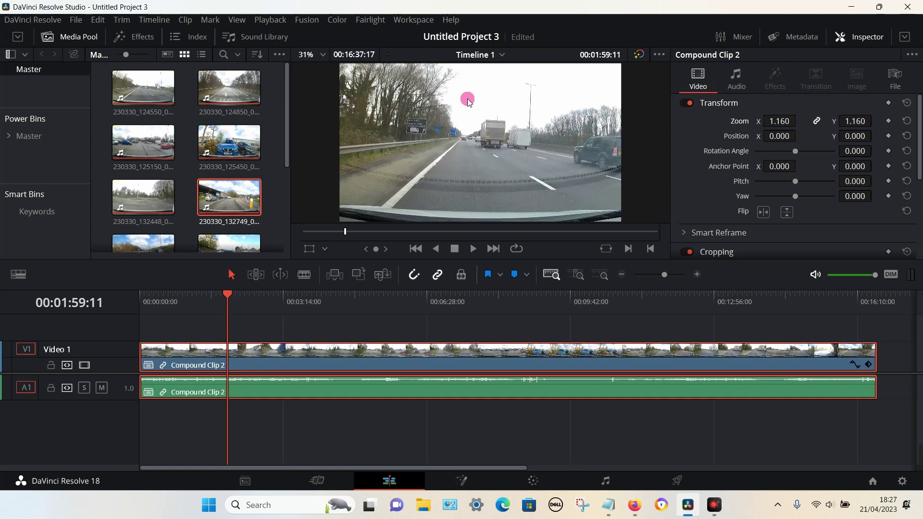
# Scrub the timeline to verify the logo and timestamp are cropped, then go to the Deliver page
pyautogui.click(46, 335)
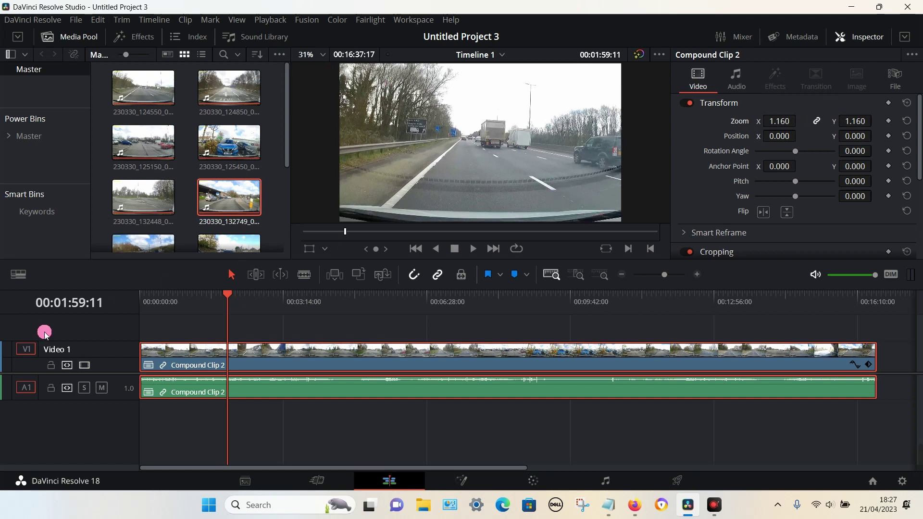
pyautogui.moveTo(147, 311); pyautogui.dragTo(586, 325)
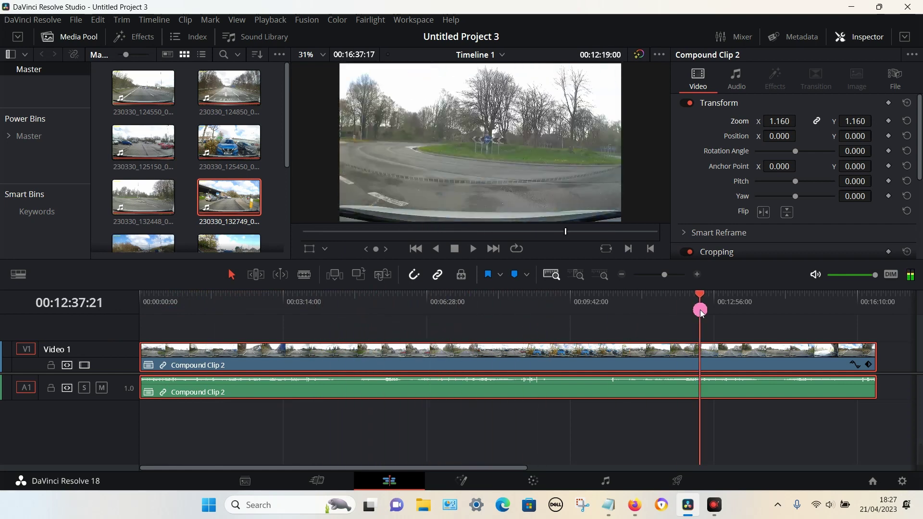
pyautogui.moveTo(701, 311); pyautogui.dragTo(222, 319)
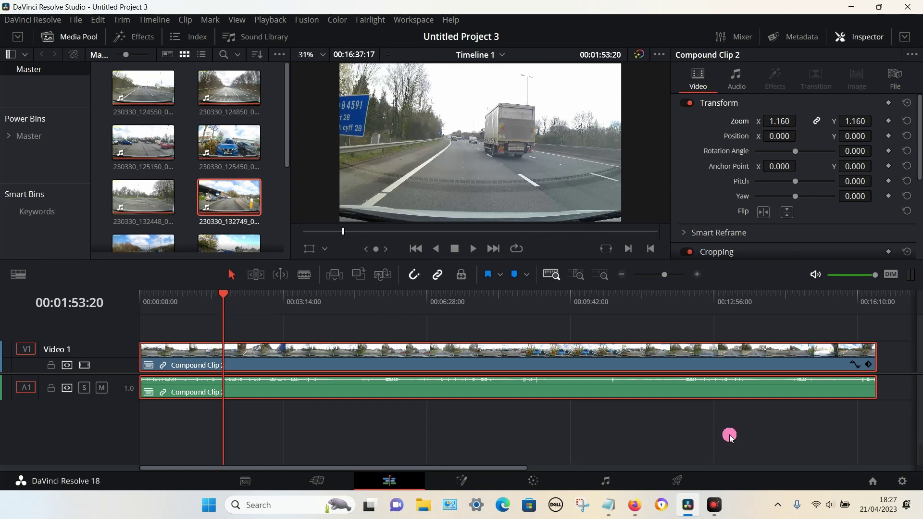
pyautogui.click(678, 482)
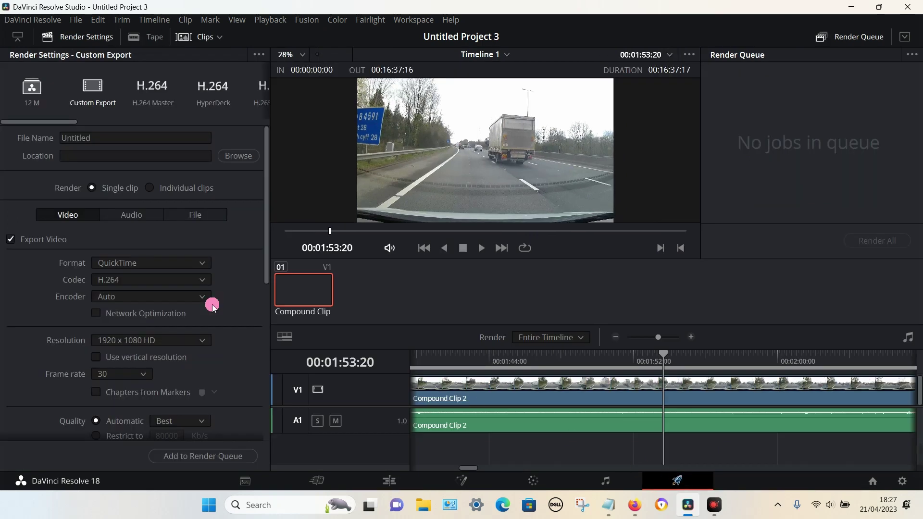